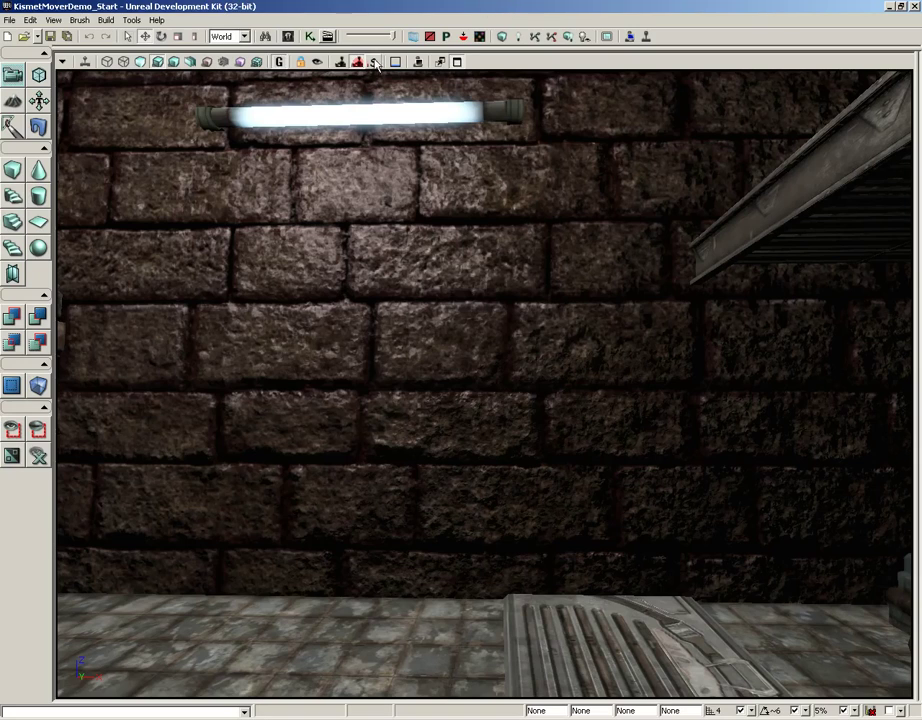
Step: View the texture properties of wall_stone_blocks_normal from the Content Browser
click(288, 37)
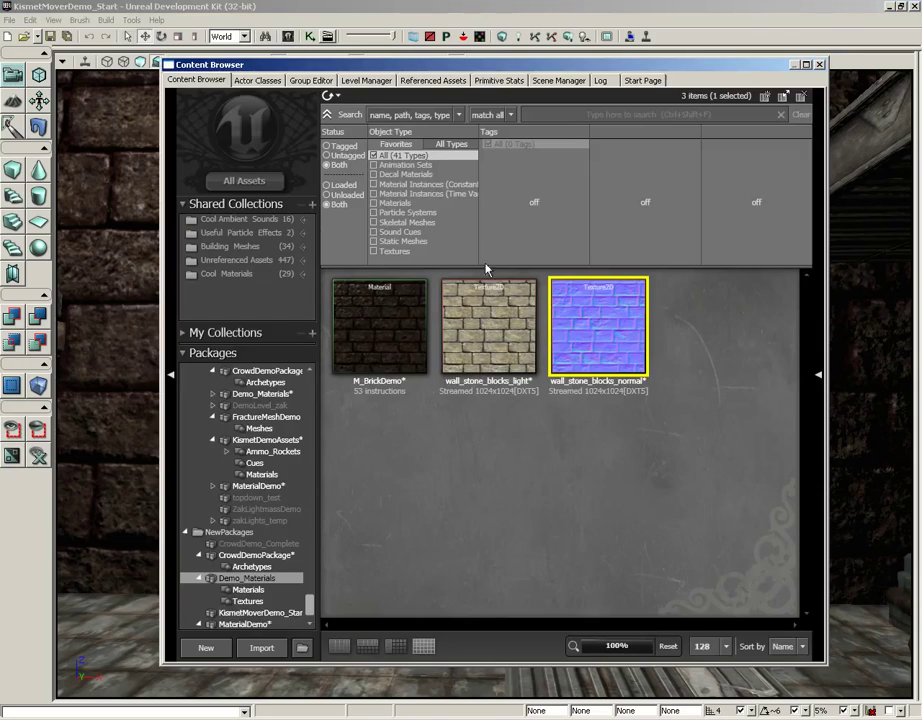
double_click(615, 326)
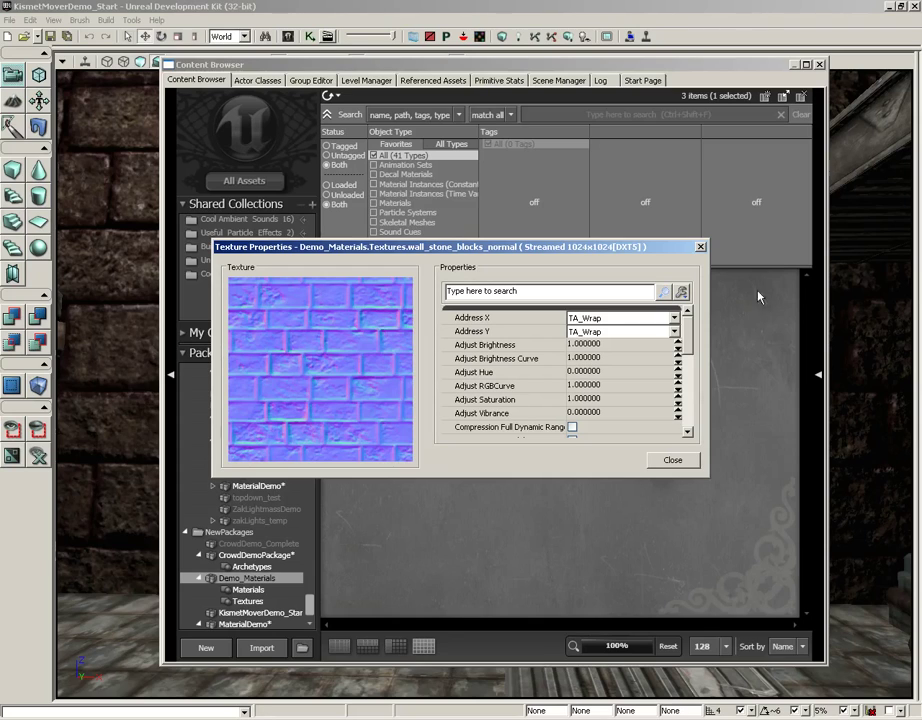
click(700, 251)
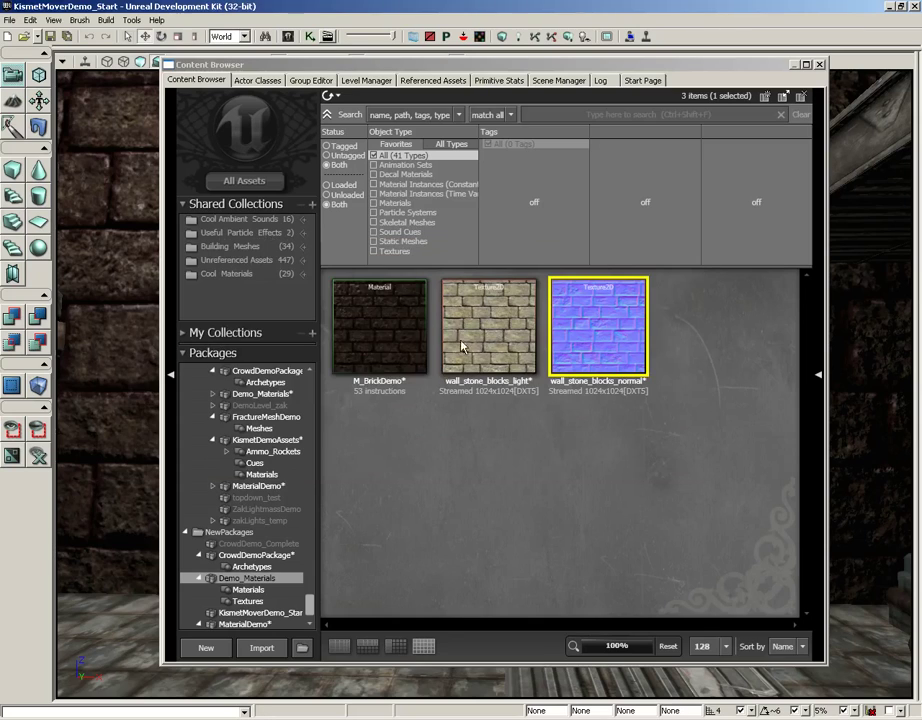
Step: Open the M_BrickDemo material for editing and add a BumpOffset expression in the empty graph area beside the specular group
double_click(368, 320)
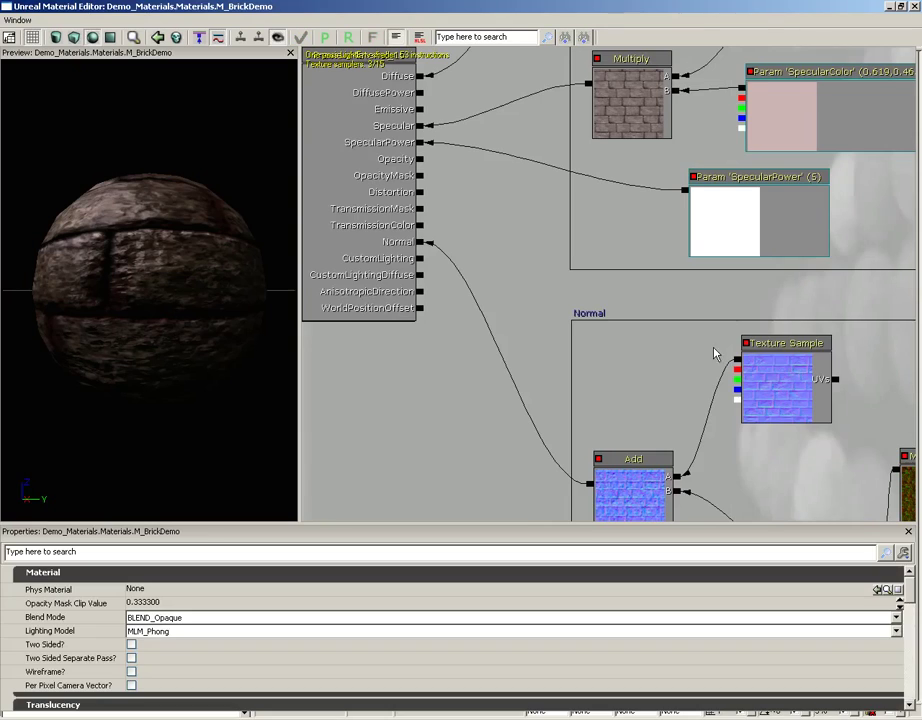
drag(720, 352, 204, 331)
drag(611, 214, 562, 315)
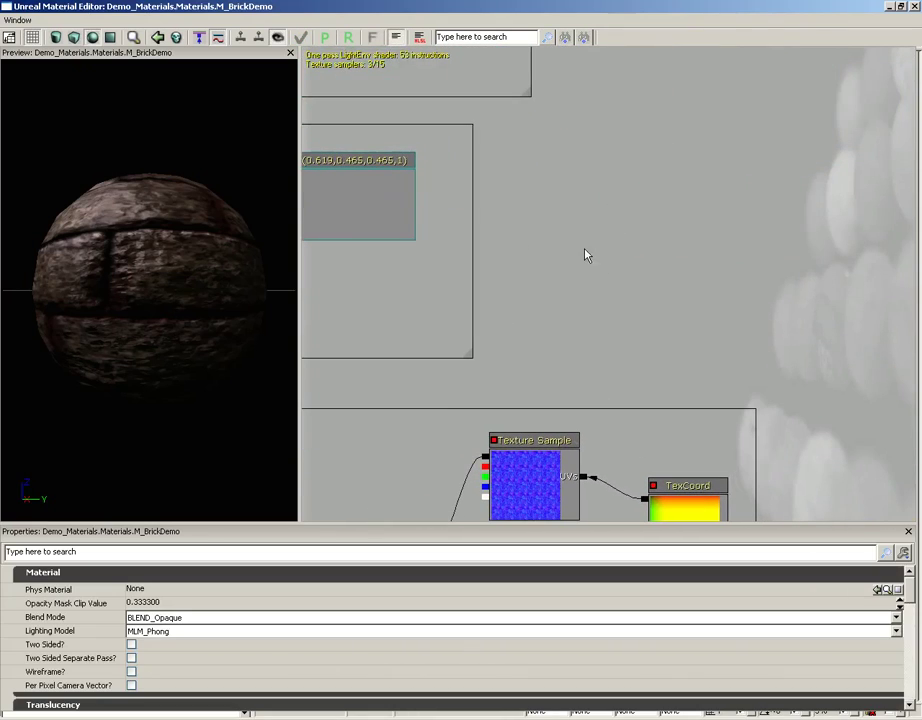
right_click(557, 188)
mouse_move(602, 344)
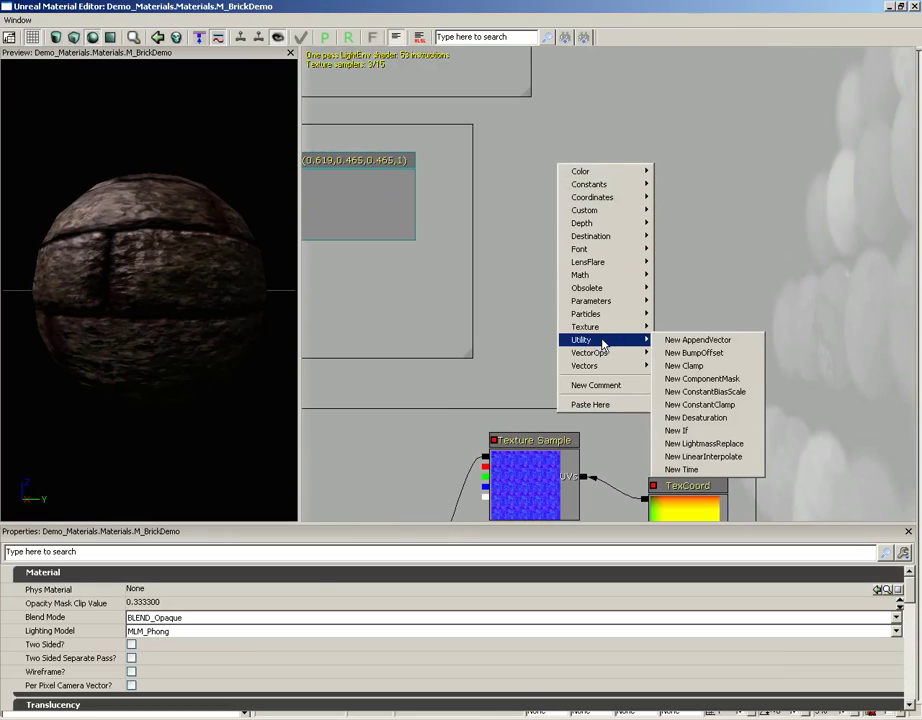
click(690, 354)
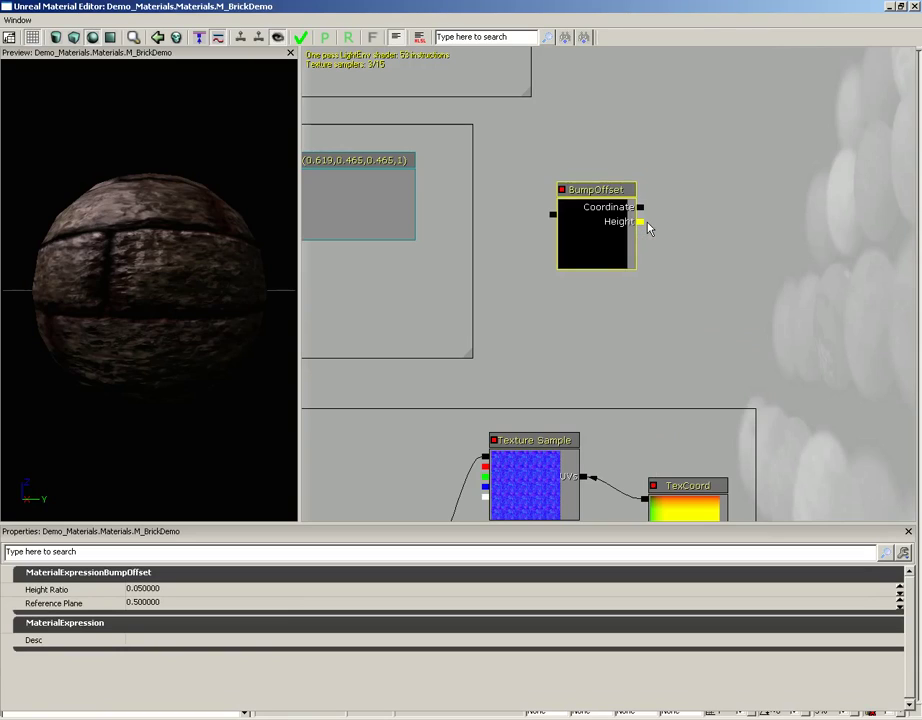
Step: Duplicate the wall_stone_blocks_normal texture sample beside BumpOffset and connect the copy's alpha output to BumpOffset's Height input
drag(582, 292, 768, 167)
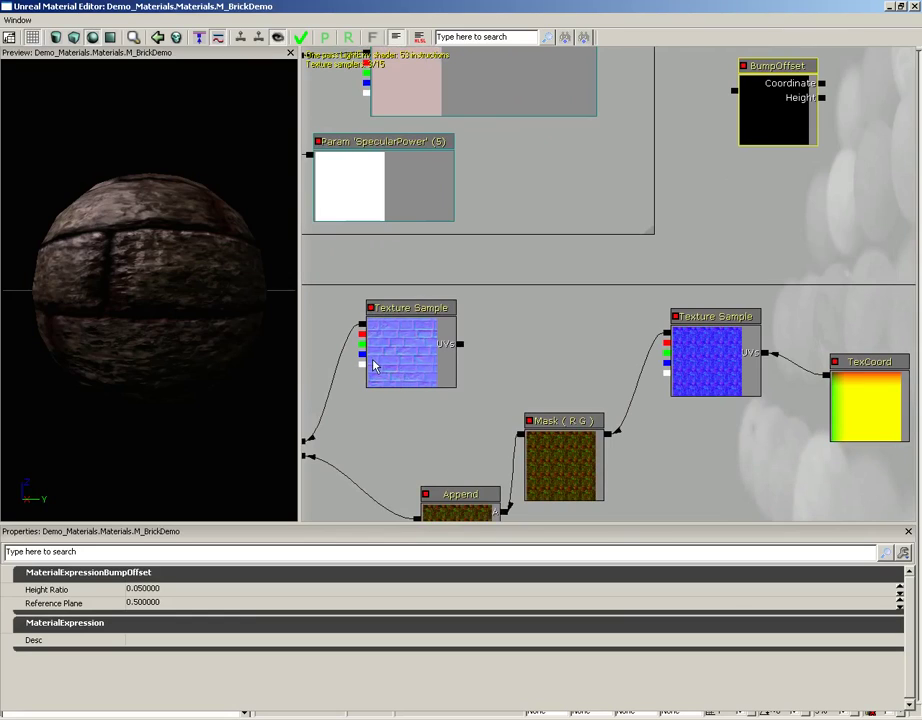
drag(364, 371, 773, 144)
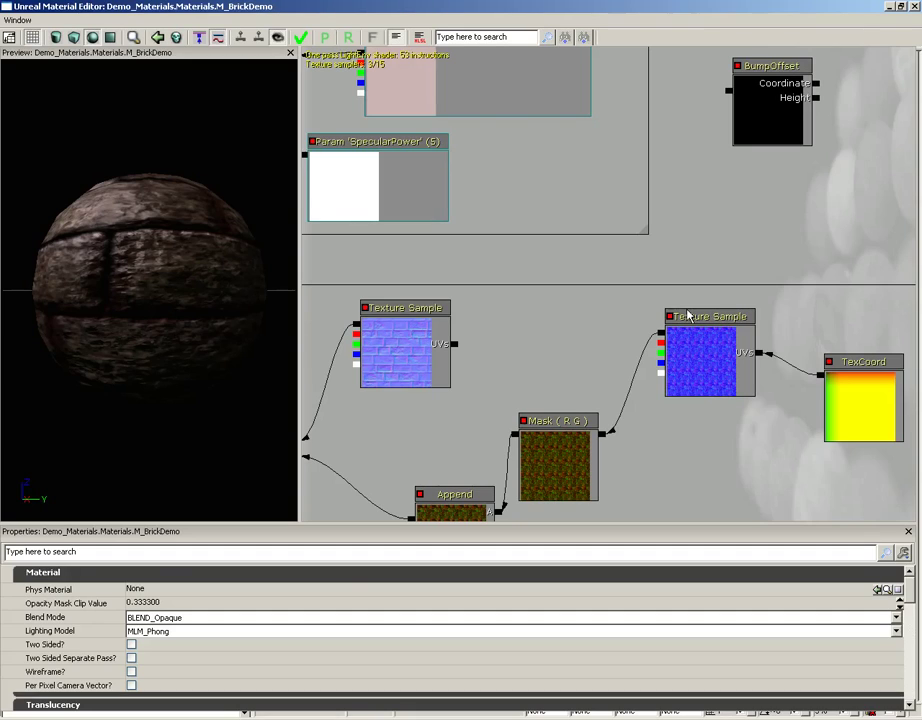
click(416, 365)
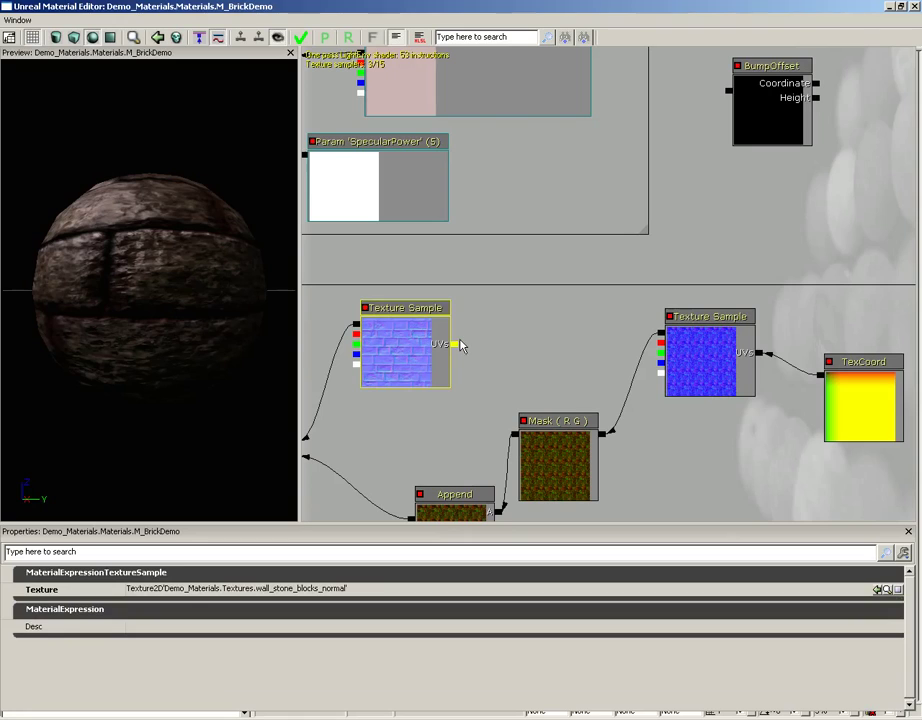
key(ctrl+w)
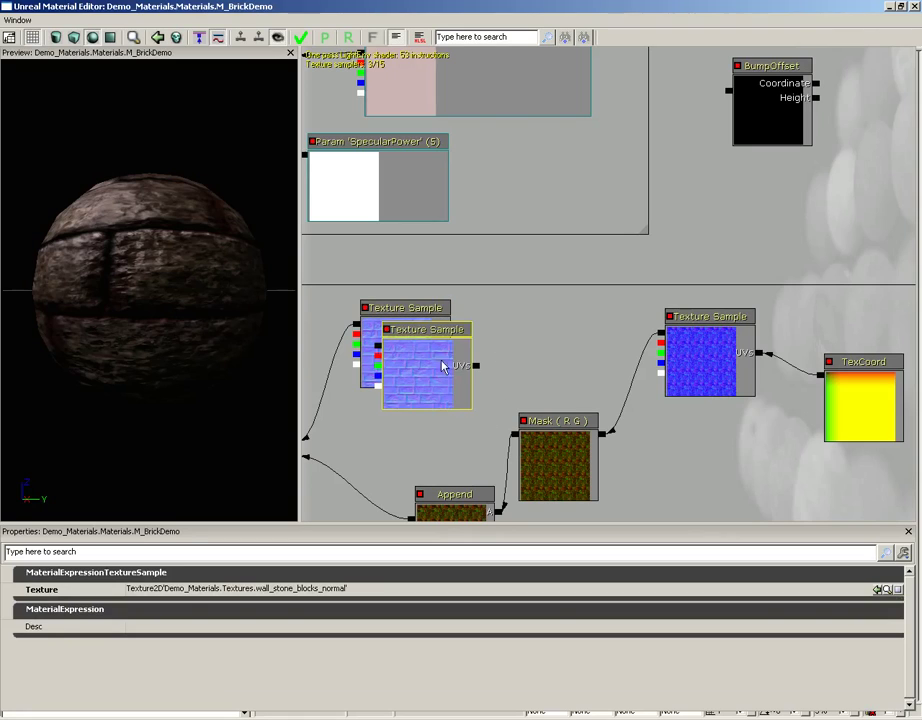
drag(399, 362, 806, 135)
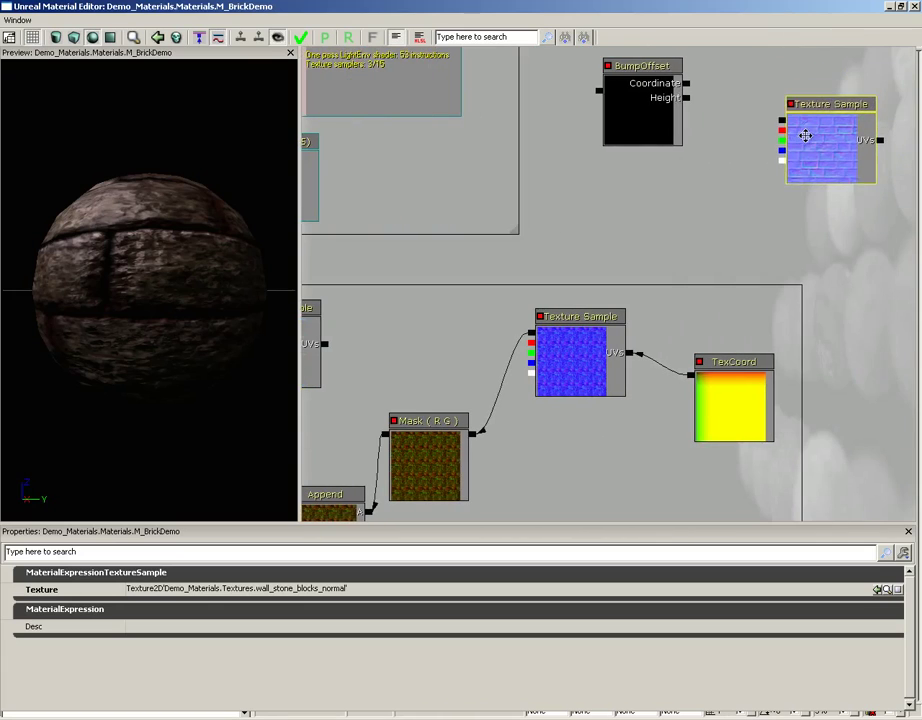
drag(712, 191, 634, 390)
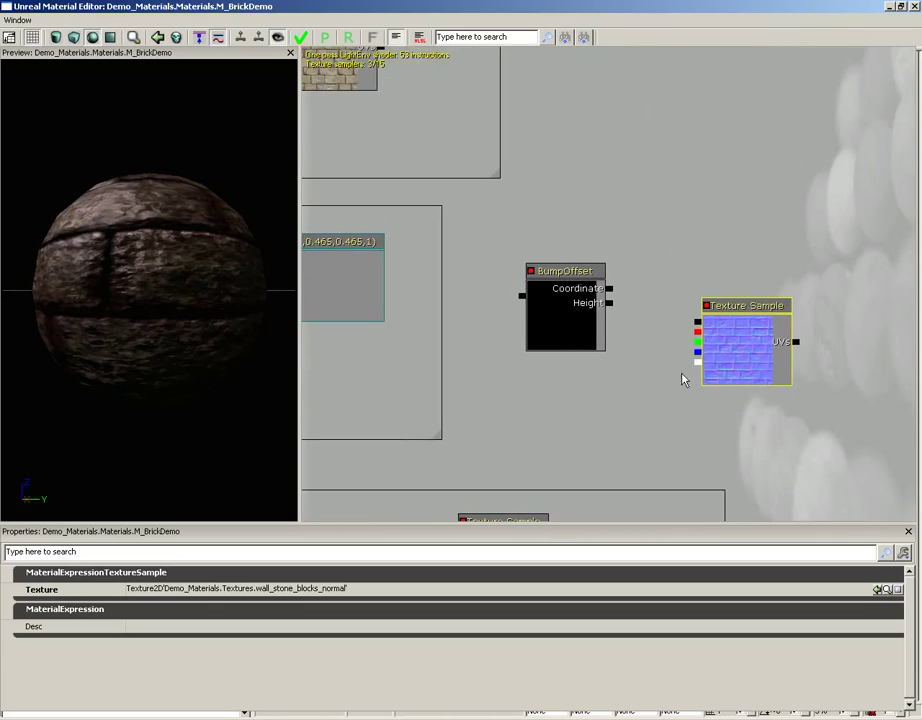
drag(695, 364, 609, 304)
Step: Connect the BumpOffset output to the UVs inputs of the diffuse brick texture sample and the original brick normal texture sample
drag(552, 387, 660, 254)
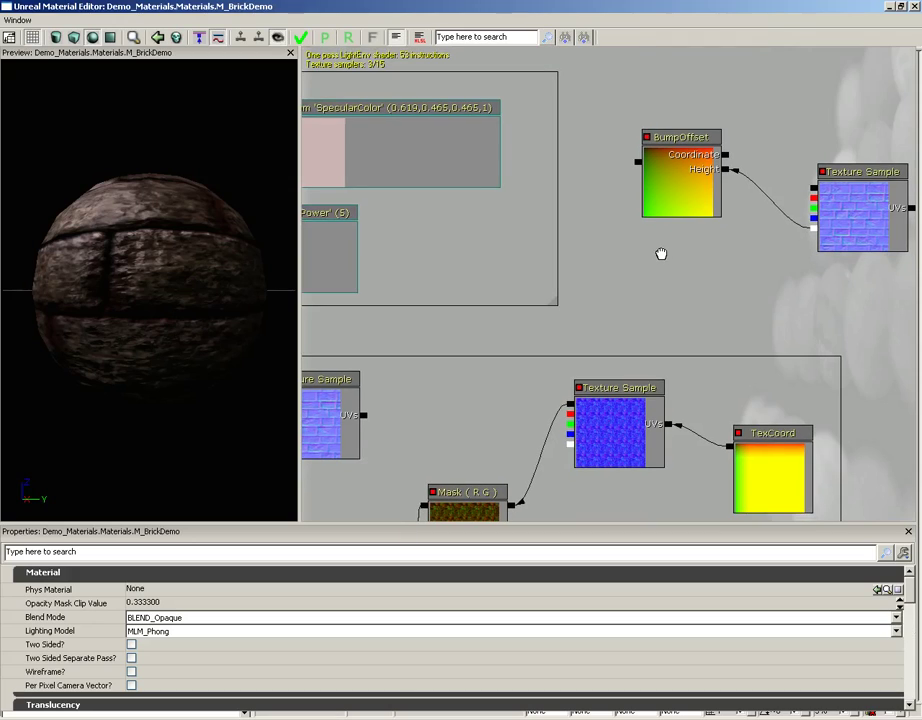
click(690, 192)
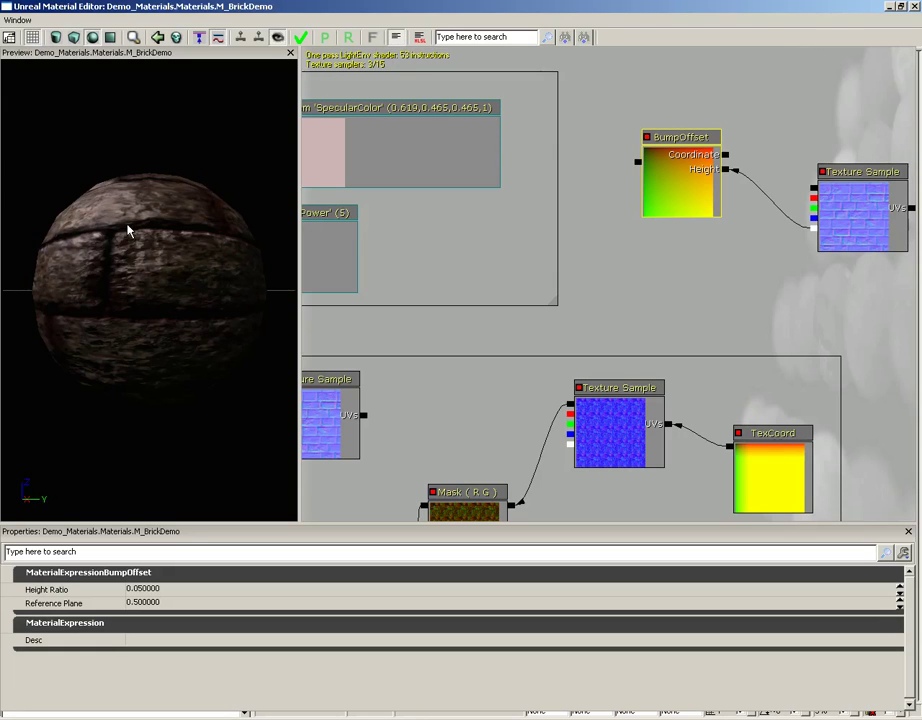
drag(702, 254, 730, 516)
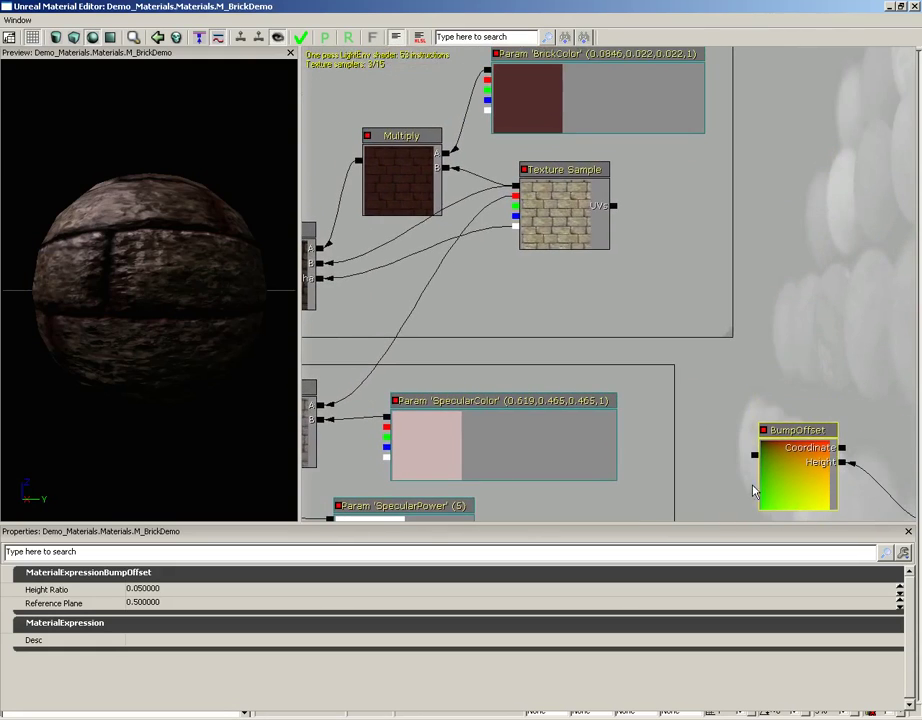
drag(754, 455, 613, 206)
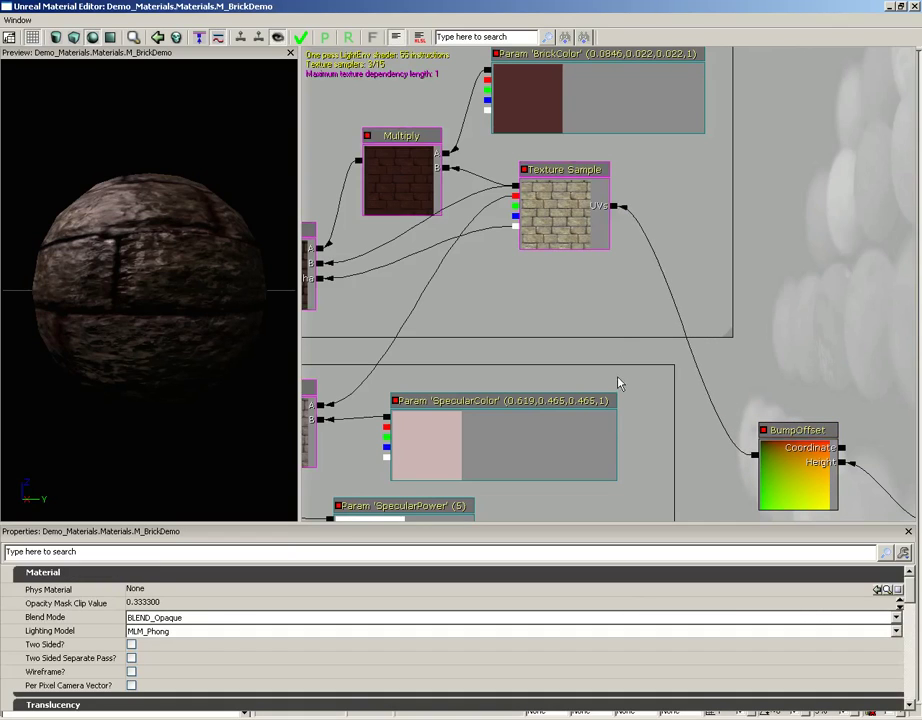
drag(617, 381, 595, 190)
drag(733, 268, 461, 455)
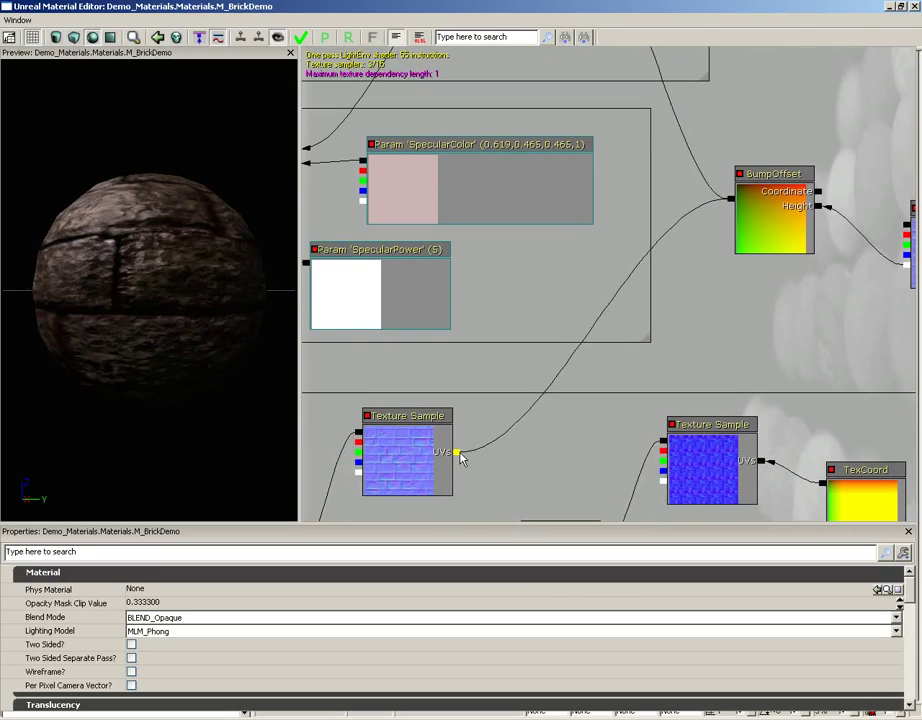
drag(165, 294, 233, 257)
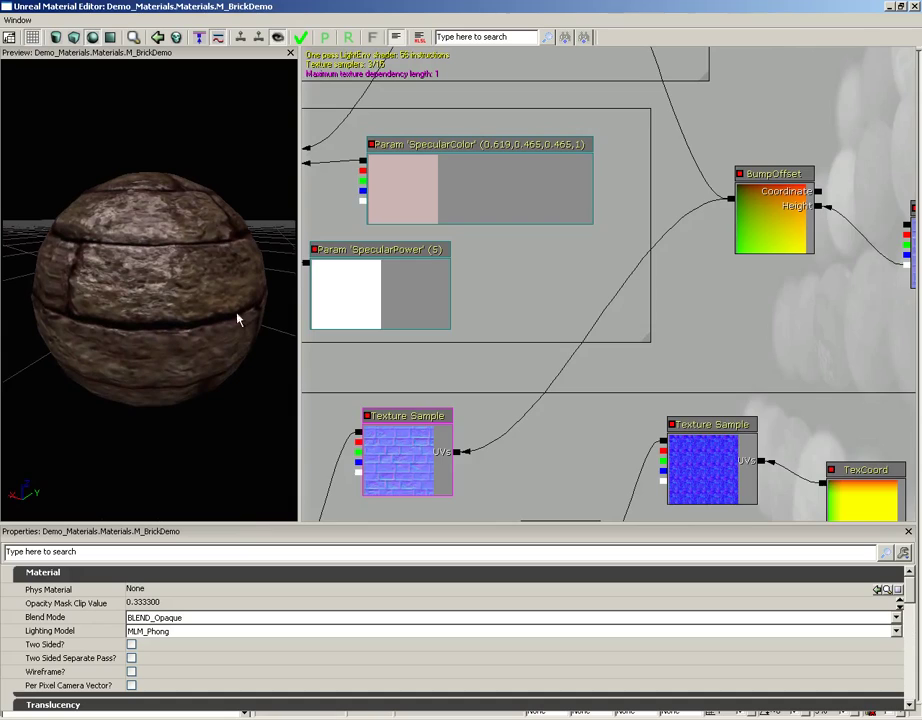
Step: Darken the SpecularColor parameter to red 131, green 103, blue 103 and check the result on the preview sphere
drag(395, 360, 522, 405)
click(613, 258)
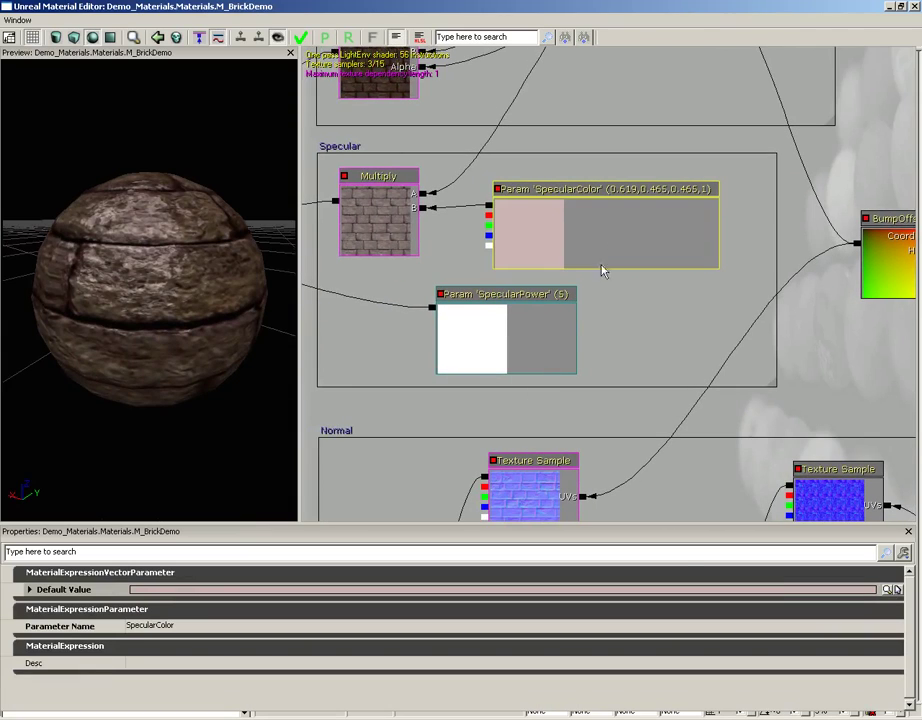
click(887, 590)
click(316, 122)
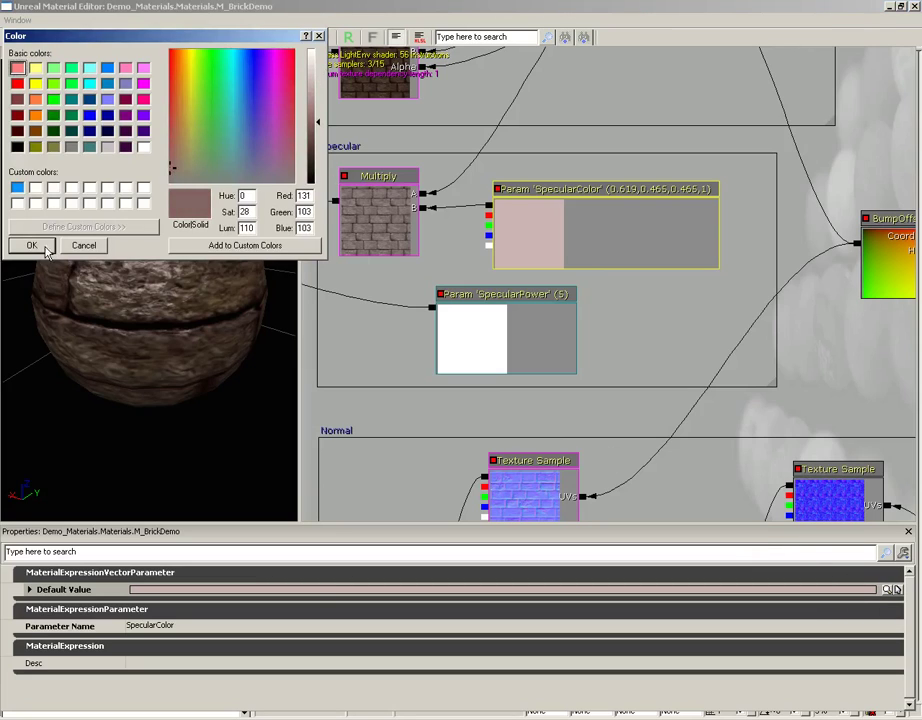
click(44, 248)
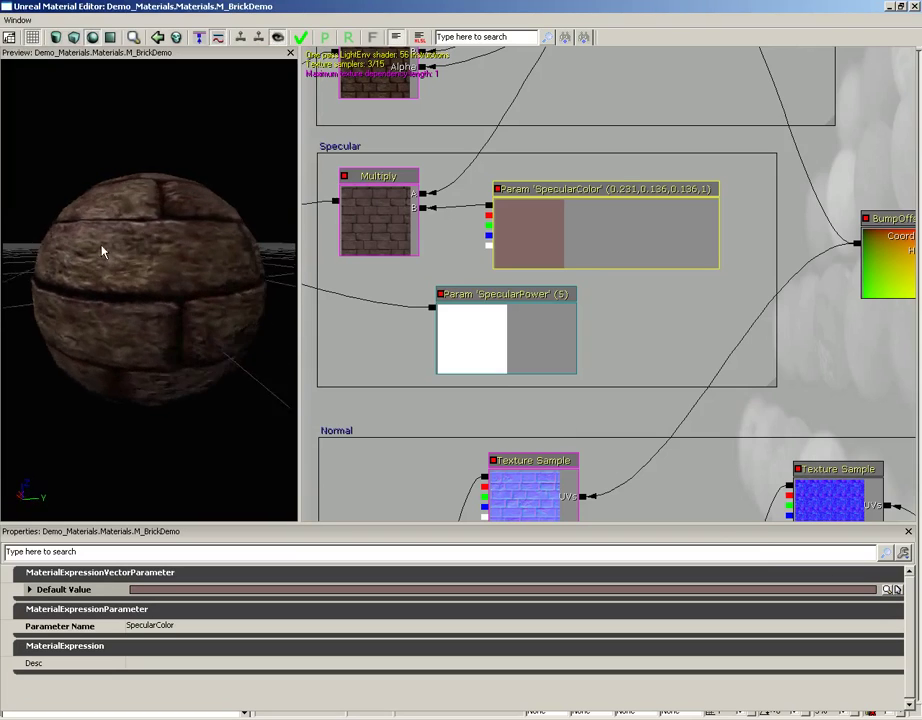
drag(101, 252, 4, 175)
mouse_move(200, 268)
mouse_down()
mouse_move(155, 248)
mouse_move(245, 251)
mouse_move(298, 239)
mouse_move(183, 210)
mouse_move(206, 206)
mouse_move(196, 272)
mouse_up()
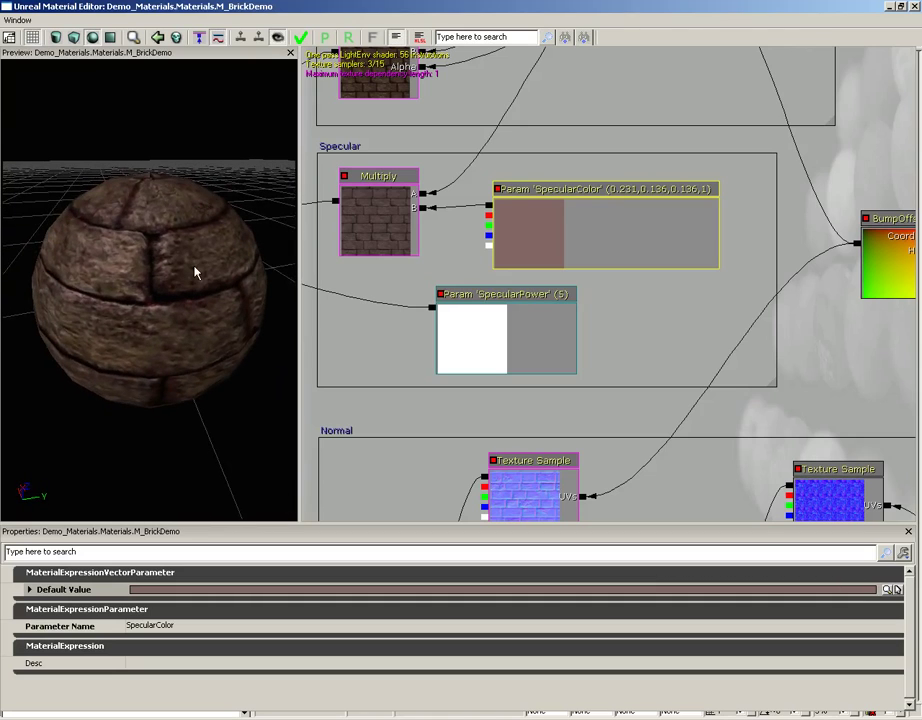
Step: Group the BumpOffset expression and its height texture sample in a comment box titled "Bump Offset"
drag(691, 243, 404, 253)
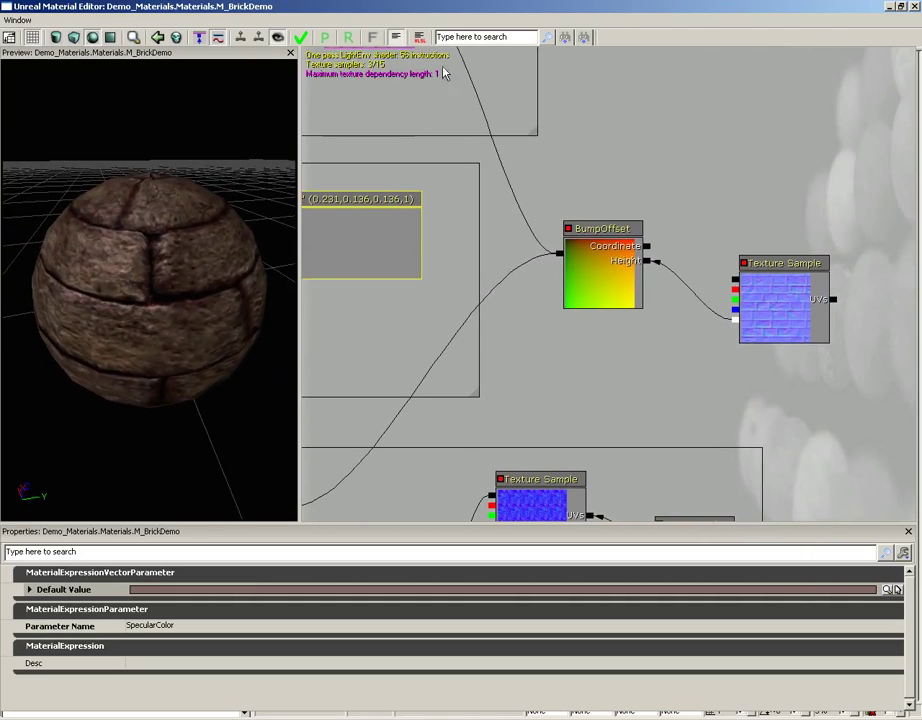
drag(667, 167, 583, 162)
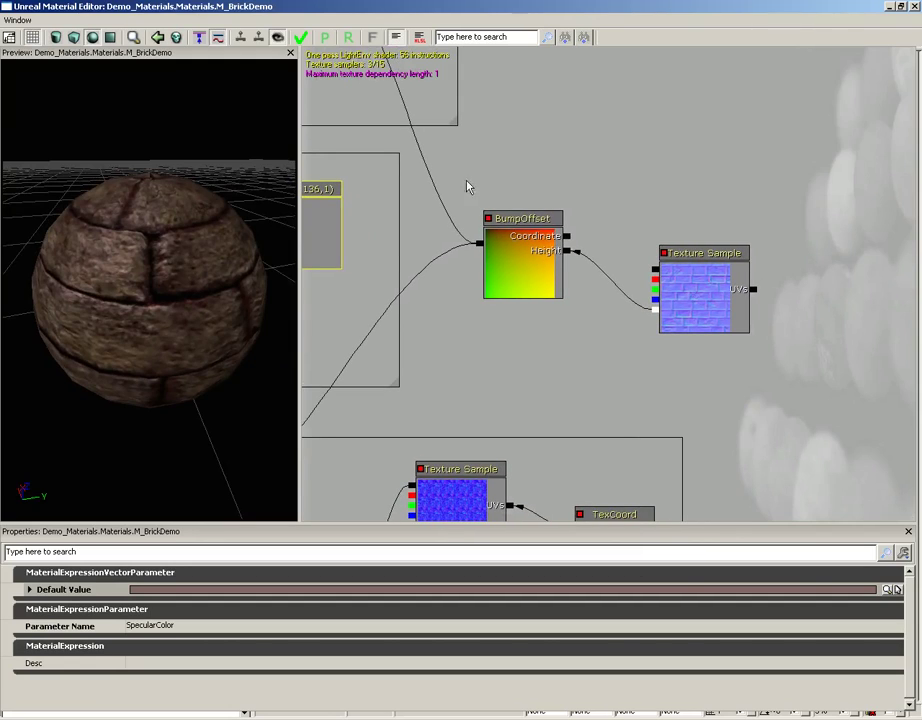
ctrl+alt+drag(463, 185, 797, 371)
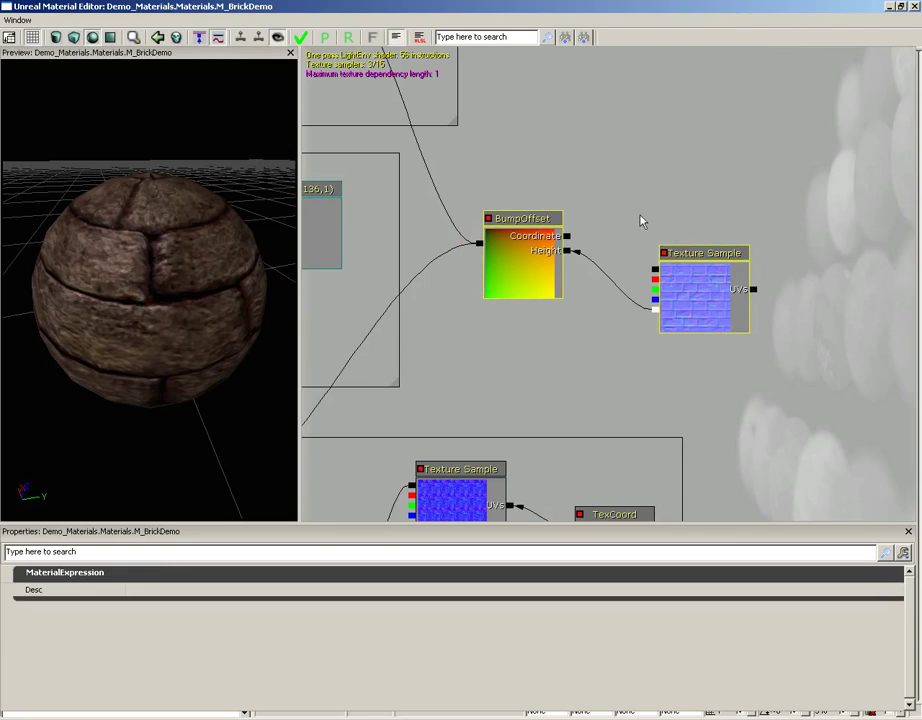
right_click(595, 157)
click(638, 374)
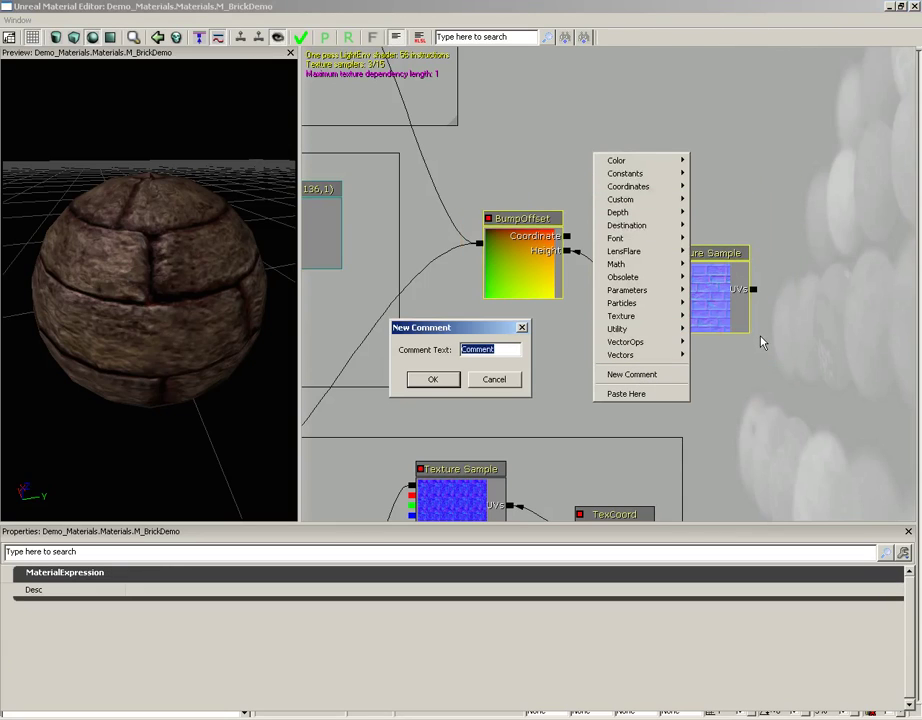
text(Bump Offset)
key(Return)
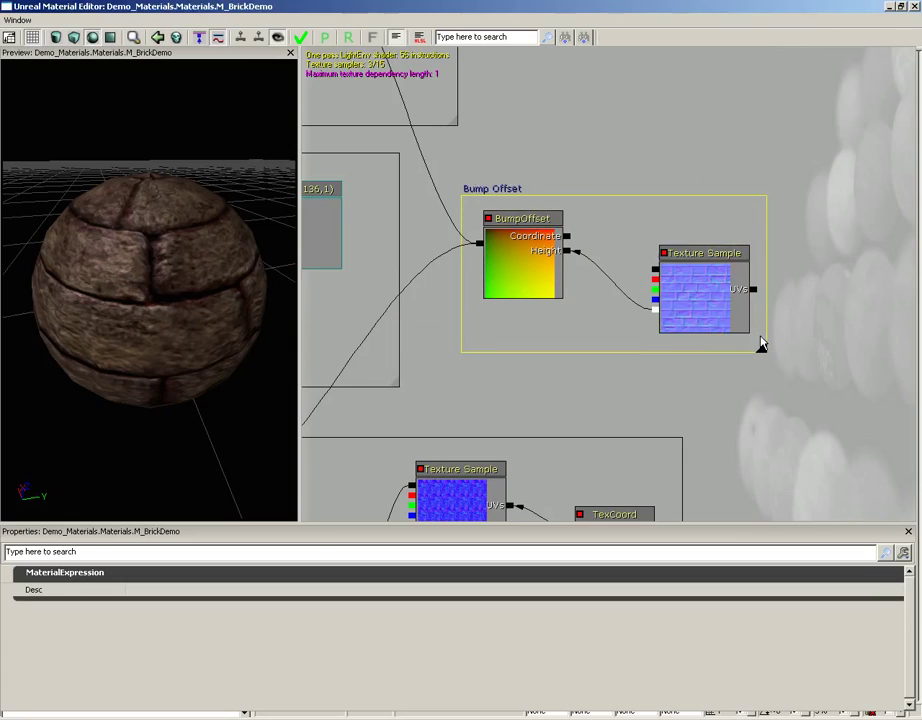
Step: Apply the changes to M_BrickDemo, save the Demo_Materials package and return to the level viewport
click(301, 38)
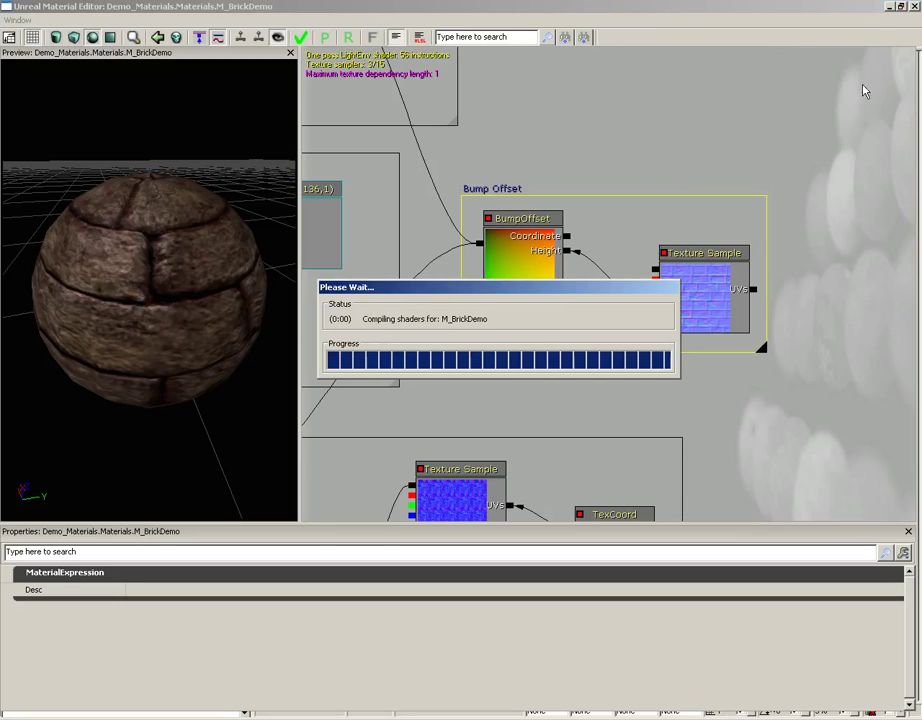
click(915, 7)
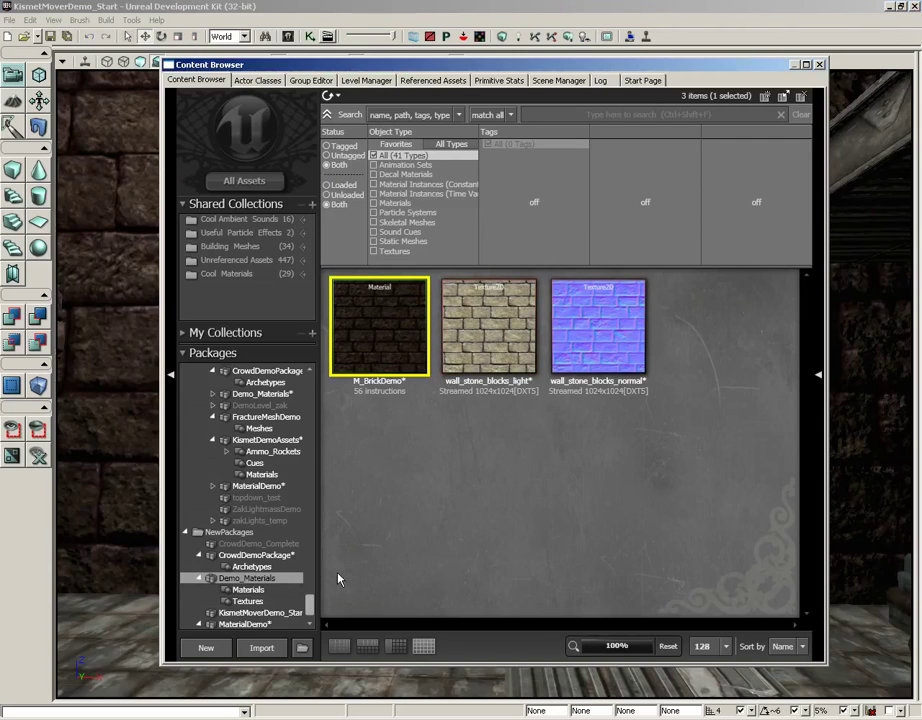
key(ctrl+s)
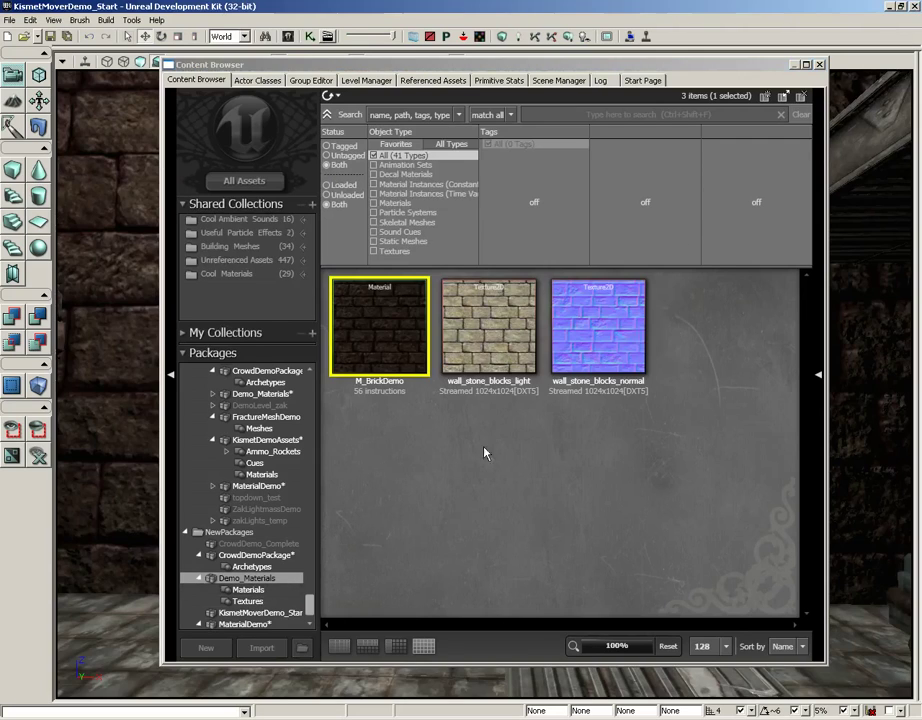
click(819, 64)
Step: Examine the bump offset effect on the level's brick wall from close up, farther away and several angles
drag(592, 319, 592, 317)
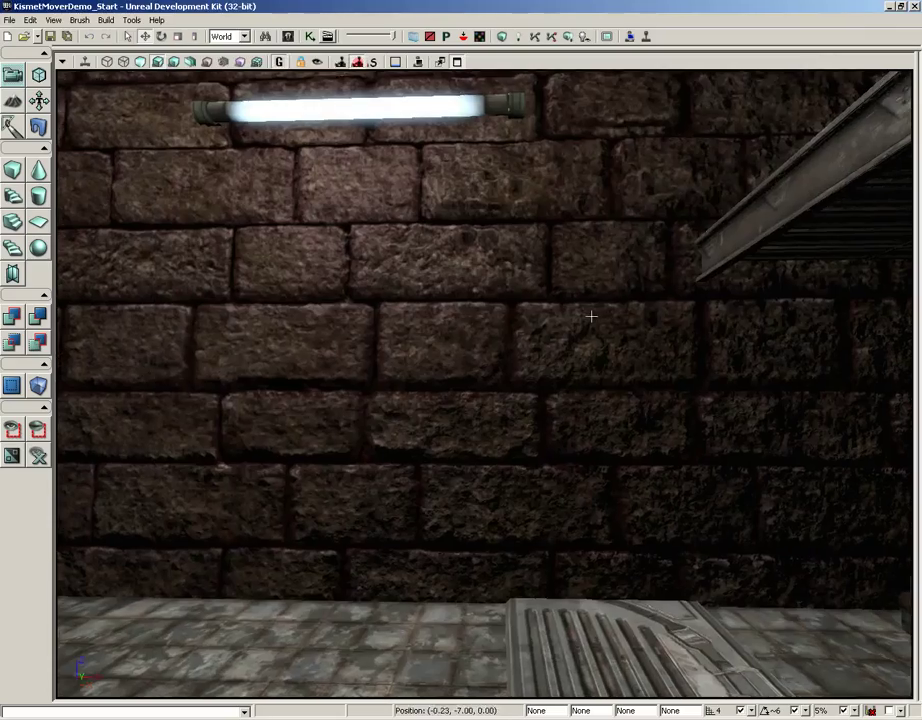
right_drag(592, 317, 592, 321)
drag(592, 321, 466, 234)
right_drag(466, 234, 478, 391)
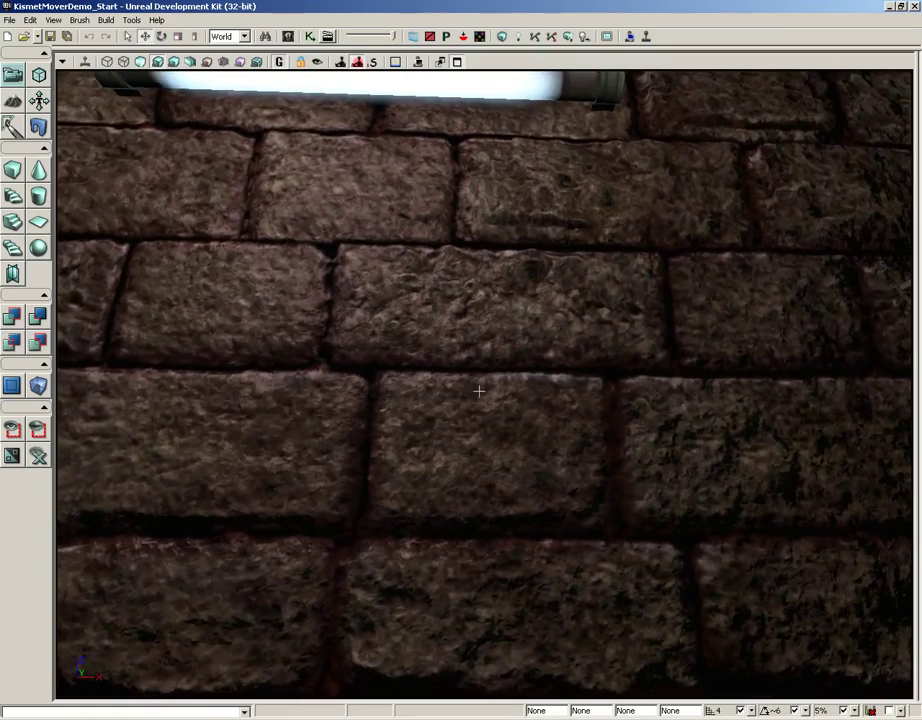
drag(375, 388, 446, 390)
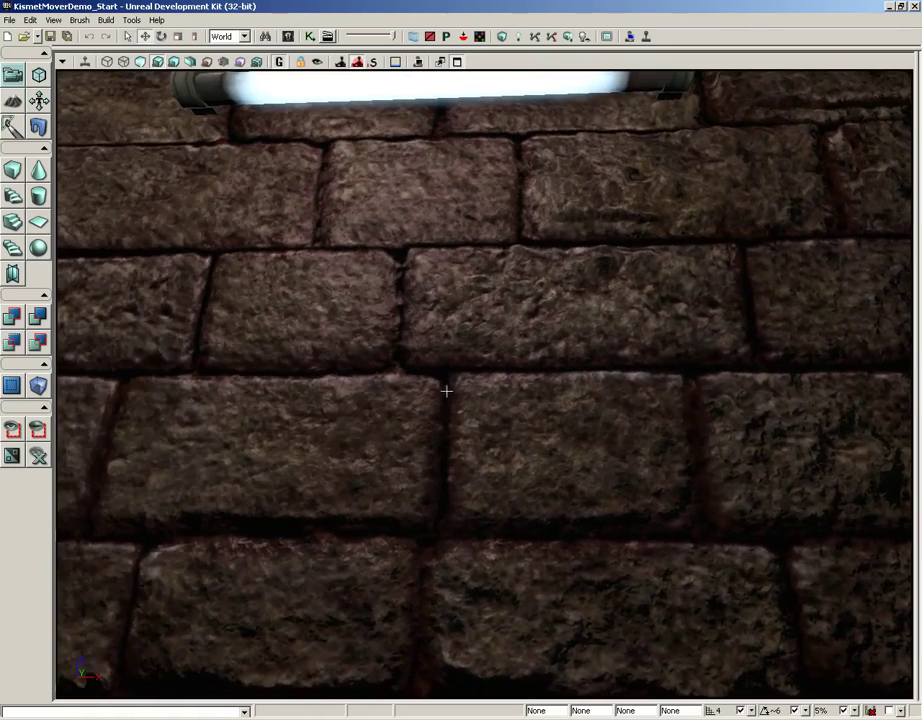
drag(463, 433, 461, 396)
right_drag(461, 396, 422, 344)
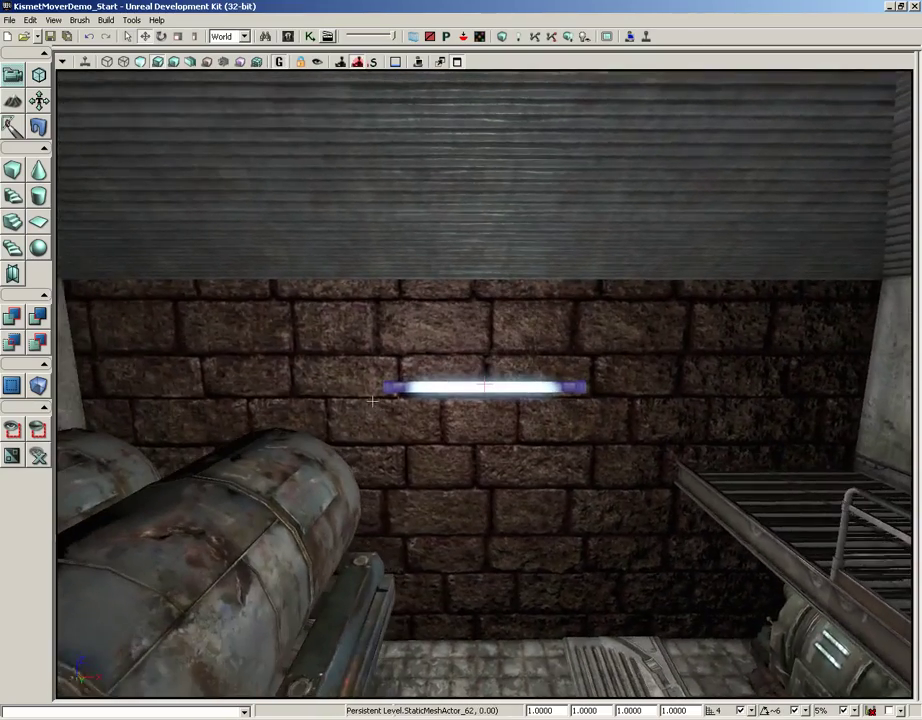
scroll(493, 369, up, 2)
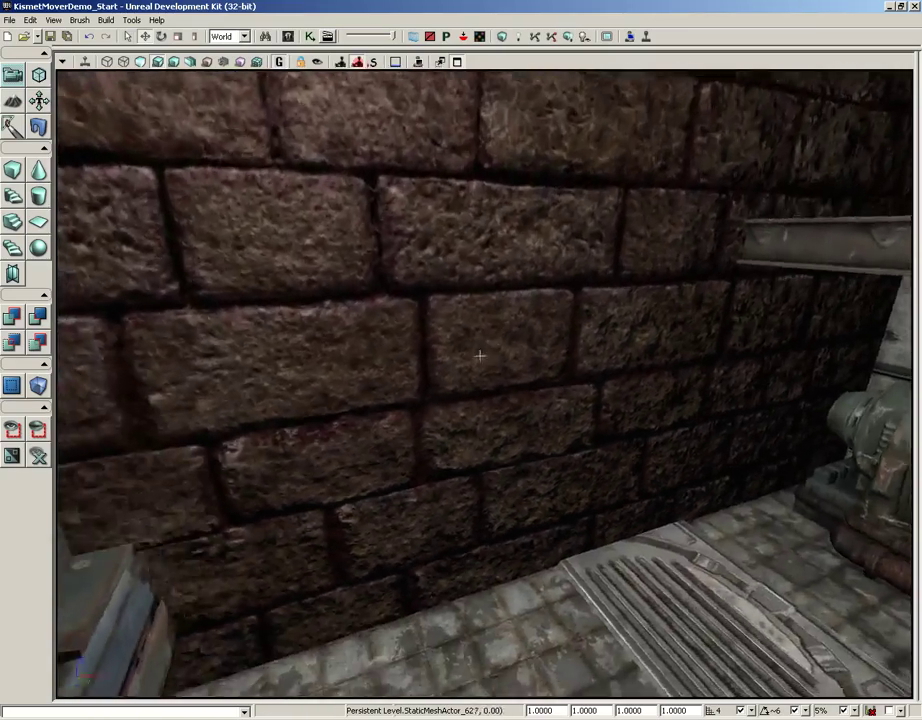
right_drag(479, 355, 407, 367)
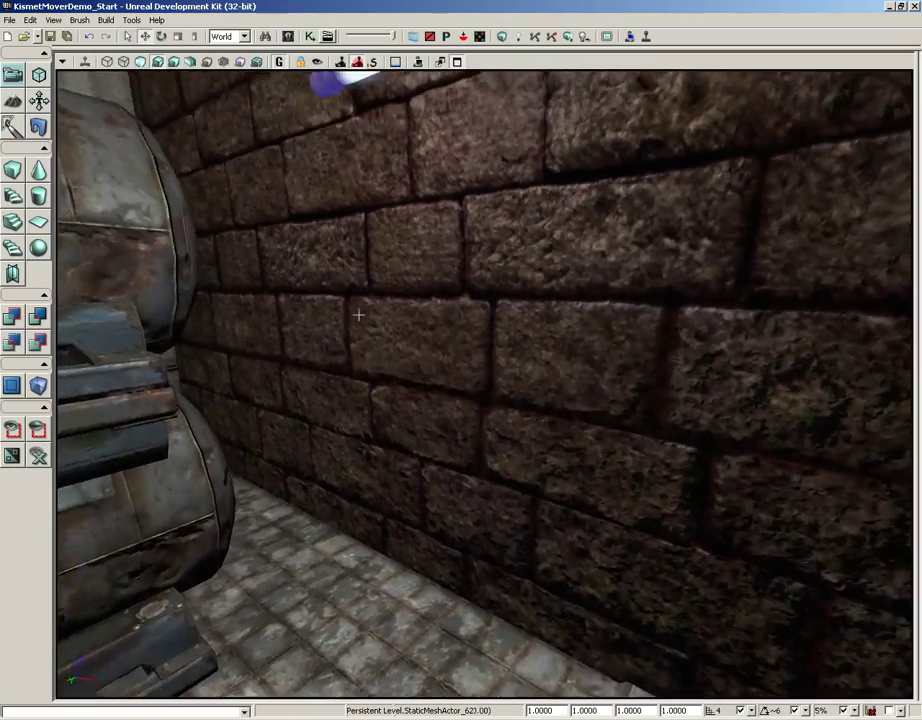
right_drag(358, 315, 402, 279)
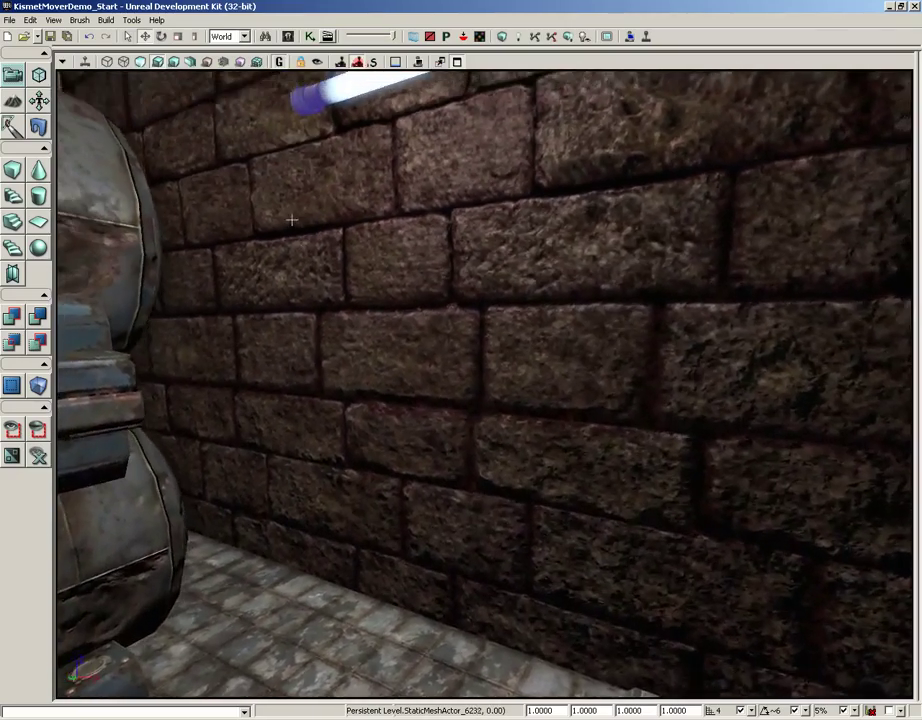
right_drag(291, 219, 310, 210)
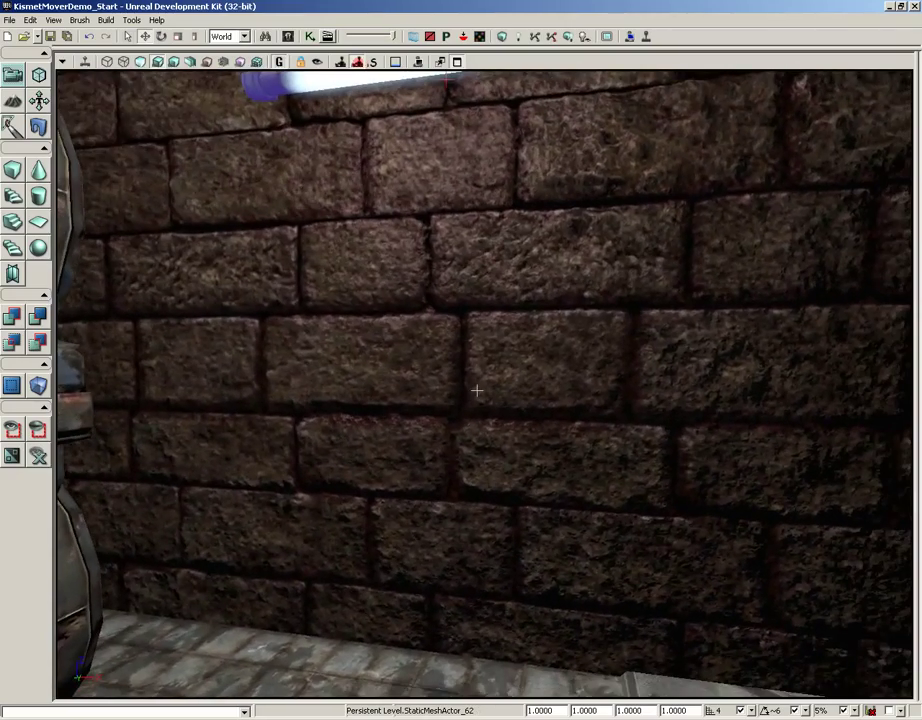